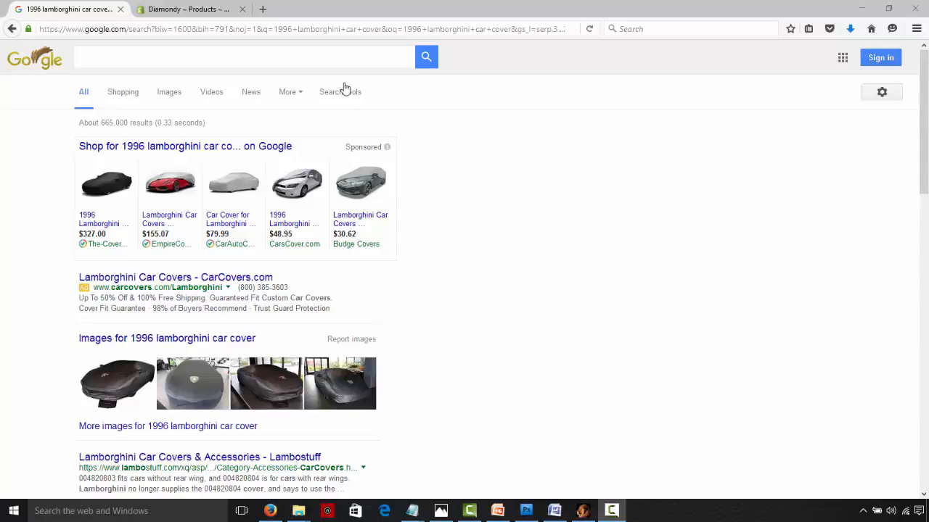
Search Google for "1996 lamborghini car cover" and examine the titles, URLs and descriptions of the organic results
click(316, 53)
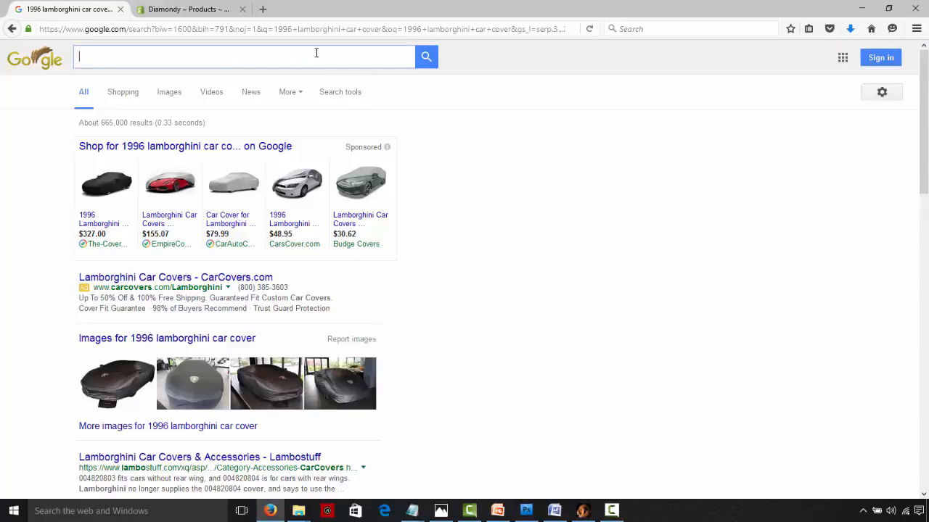
text(1996 la)
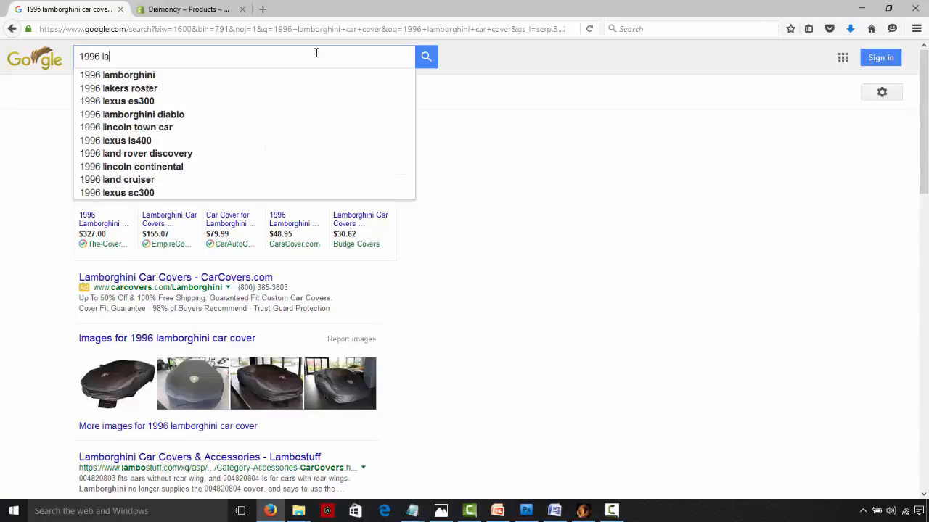
text(mborg)
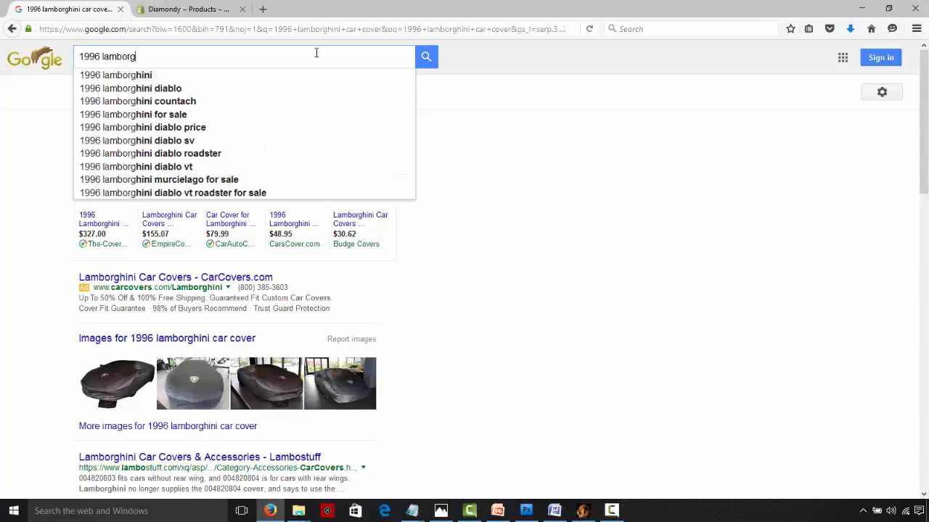
text(hini car cover)
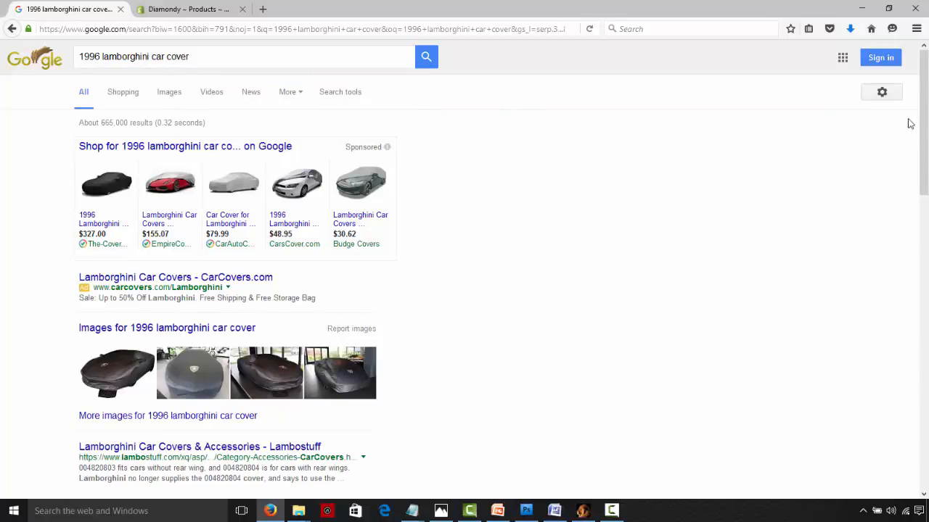
drag(924, 102, 926, 174)
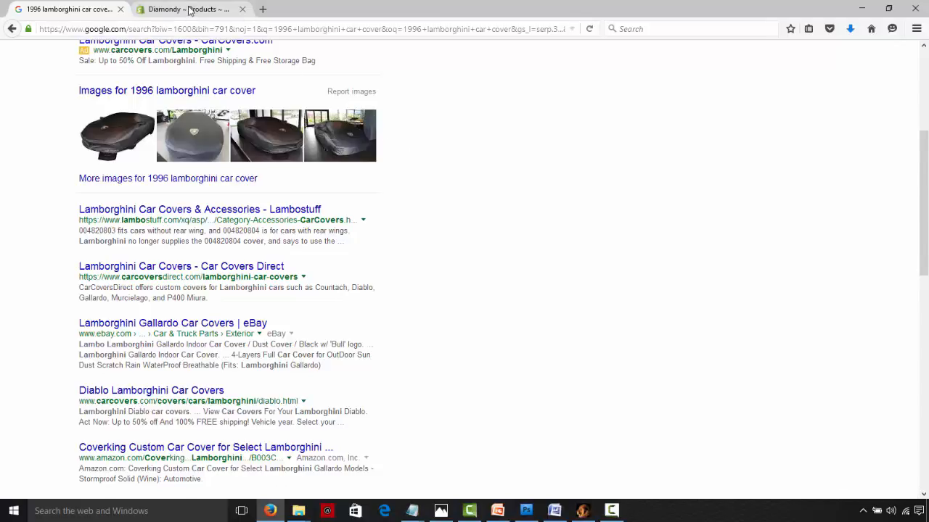
Switch to the Shopify admin, discard the unsaved changes, and reopen the "Magnetic Earrings - bright sexy earrings for men and women" product
click(190, 10)
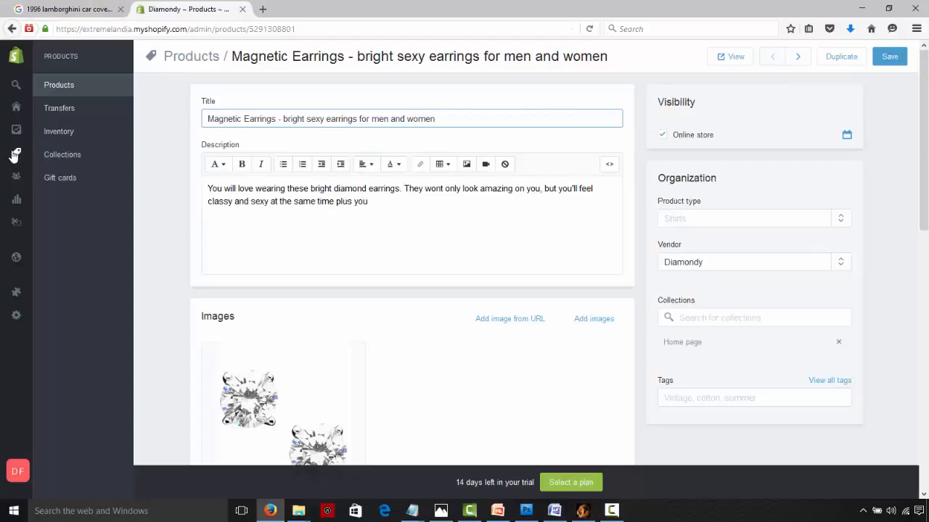
mouse_move(16, 152)
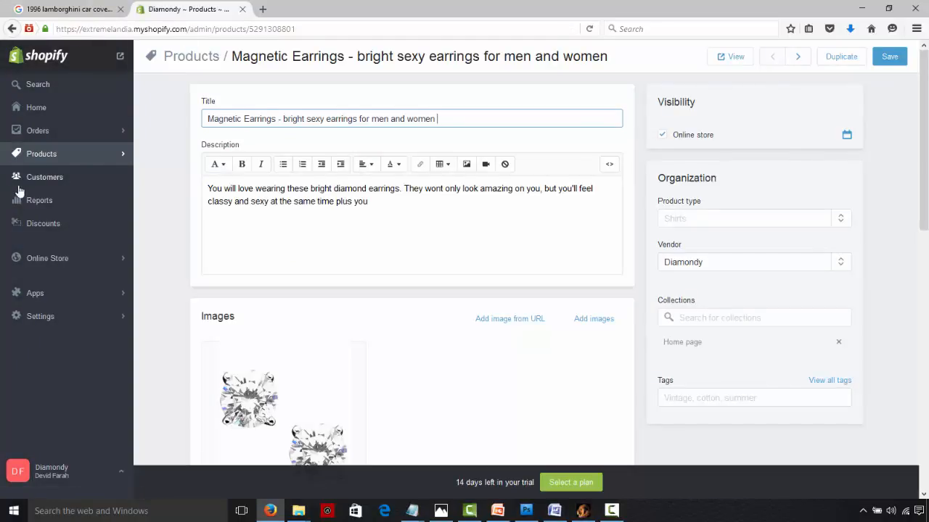
click(61, 158)
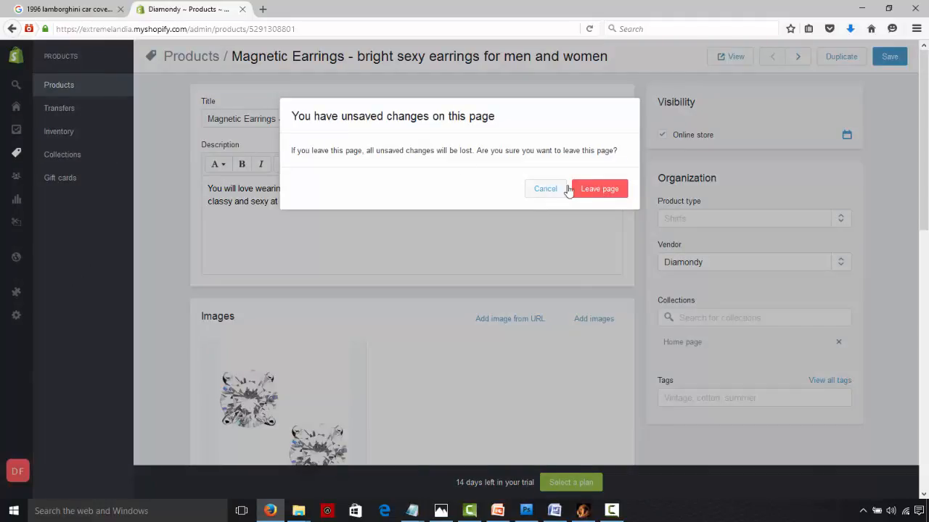
click(596, 194)
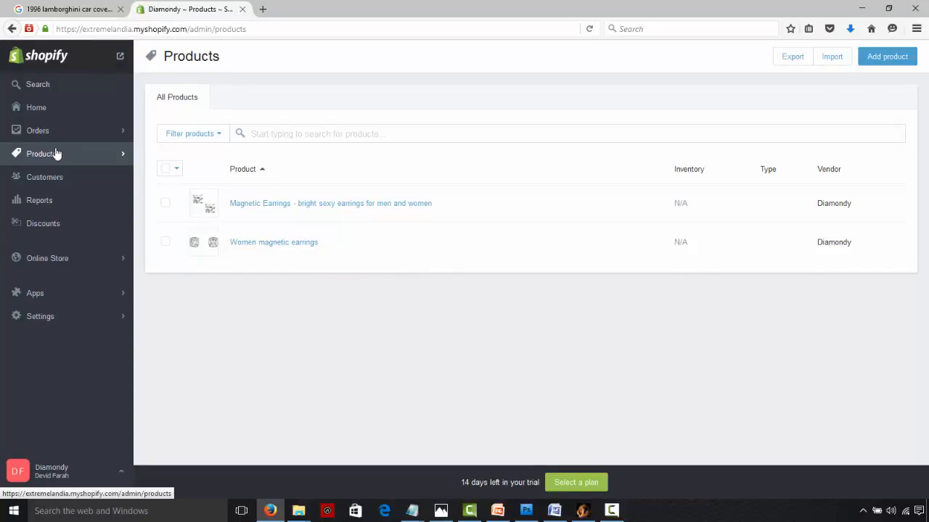
click(72, 154)
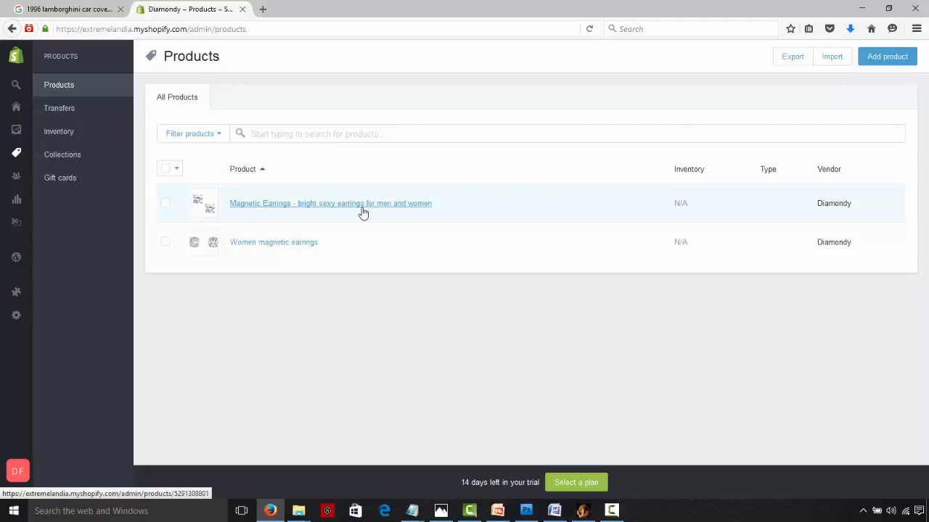
click(401, 206)
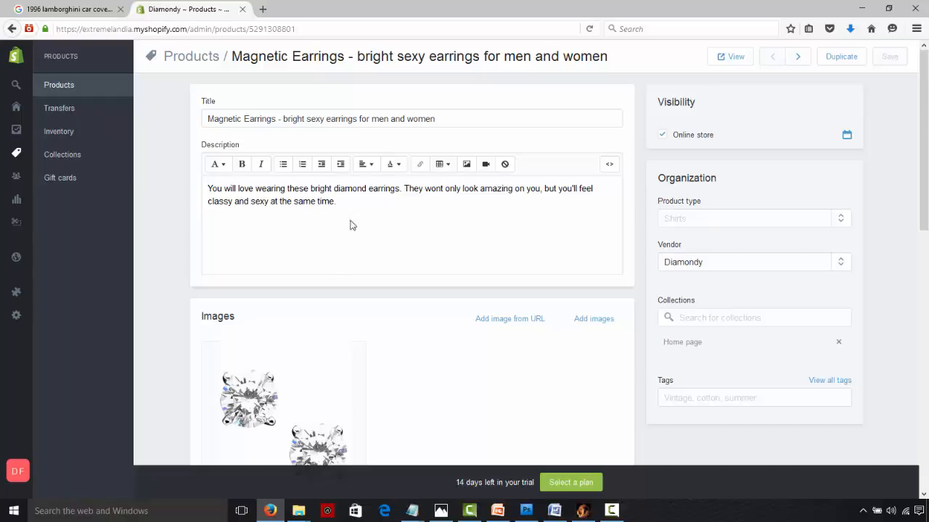
Open the website SEO fields of the product's search engine listing preview for editing
drag(921, 106, 904, 388)
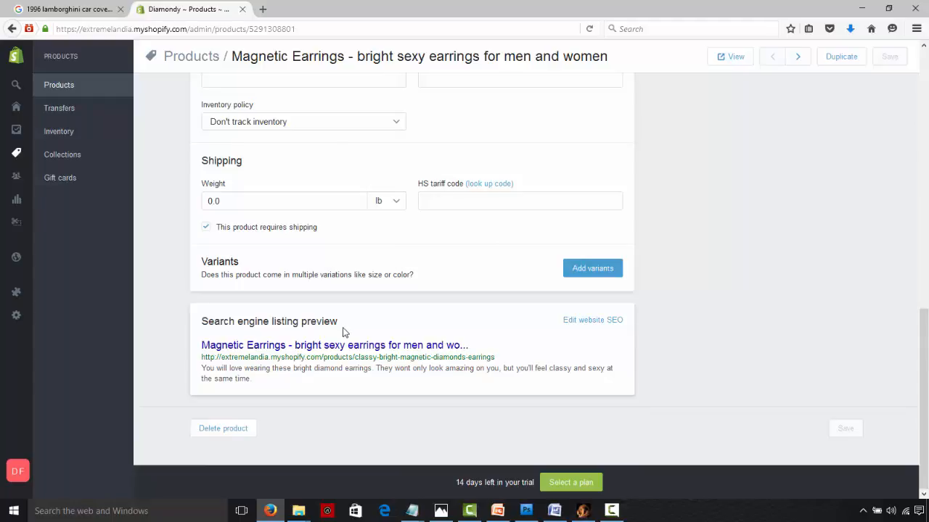
click(586, 322)
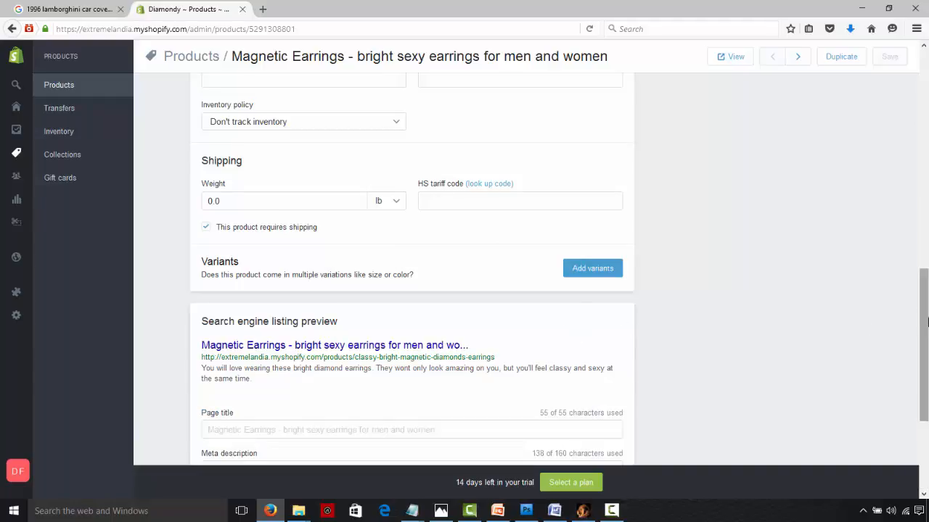
drag(926, 326, 927, 394)
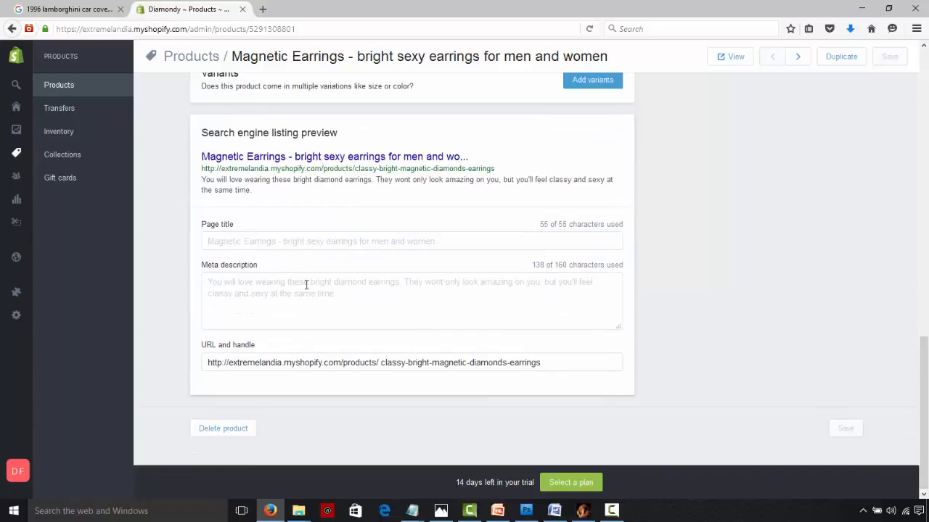
Examine the SEO page title, meta description and URL handle, comparing them with the product's title and description
click(259, 242)
click(285, 301)
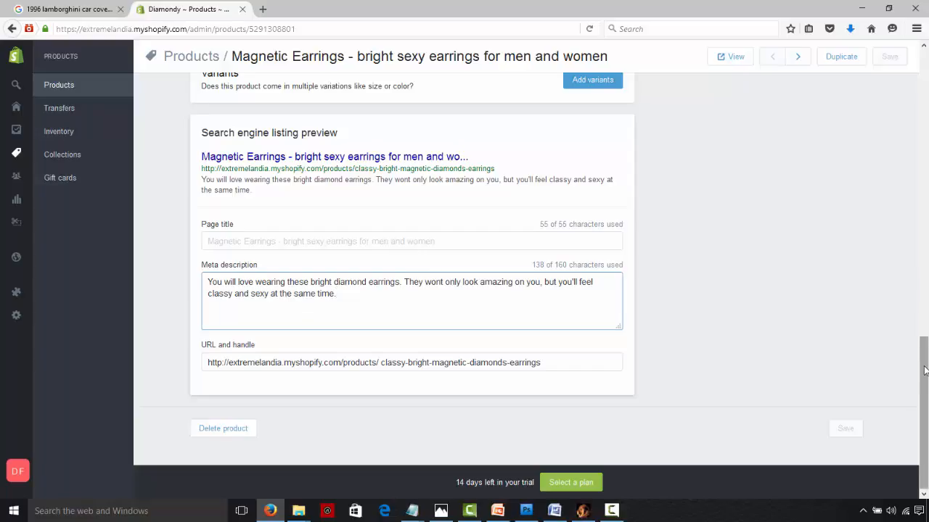
drag(925, 371, 923, 312)
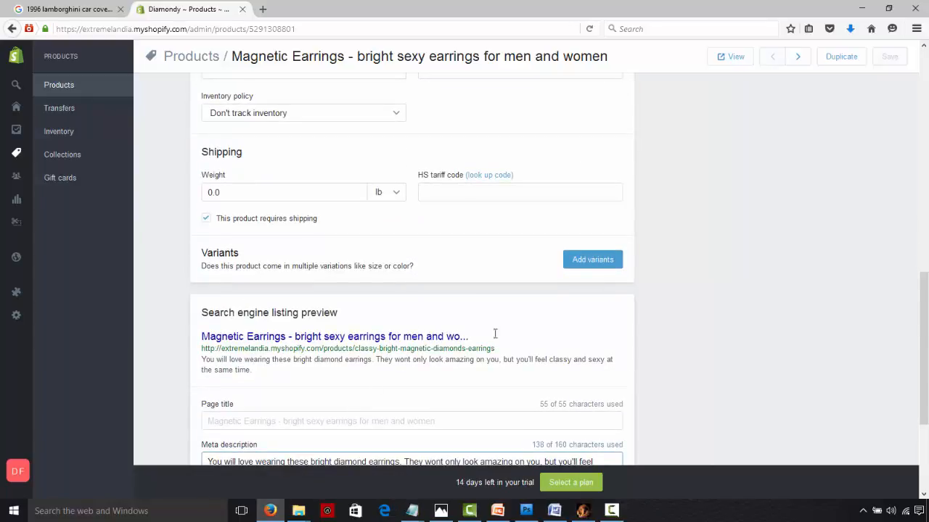
scroll(778, 298, down, 3)
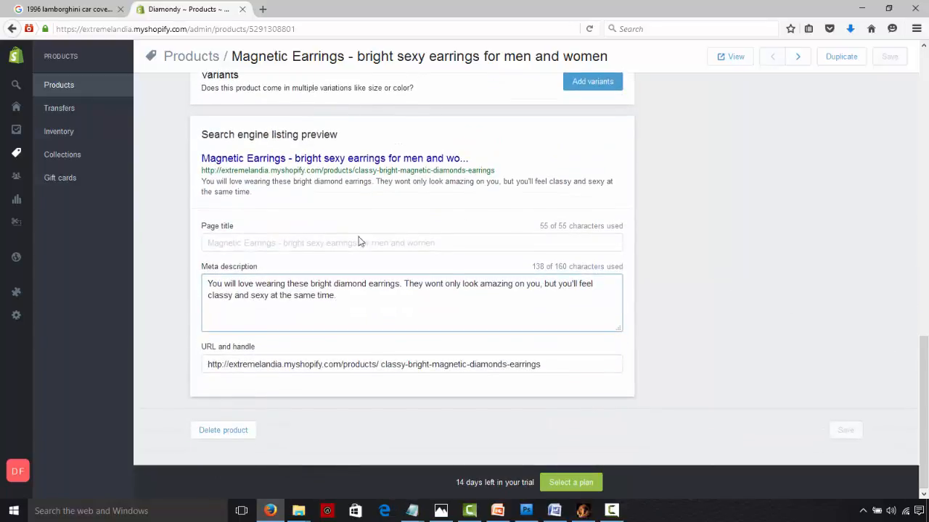
drag(926, 363, 925, 29)
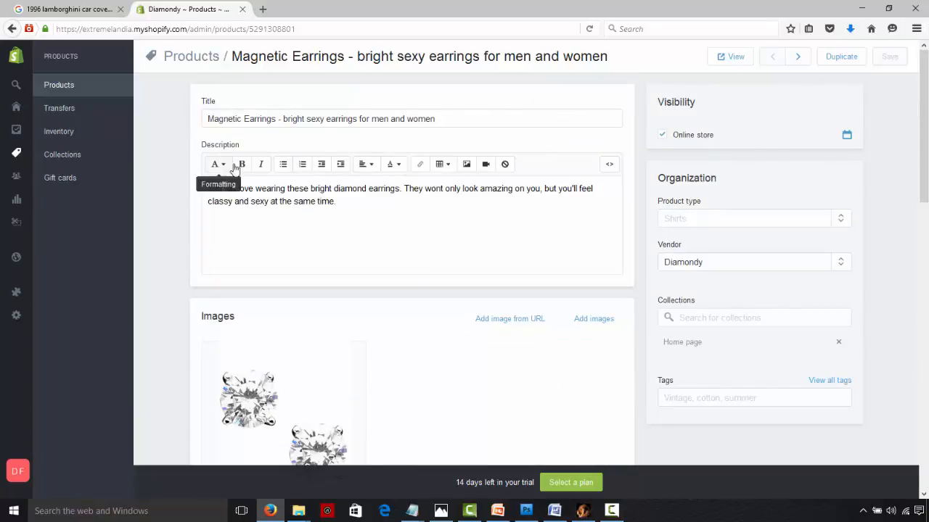
drag(925, 189, 923, 453)
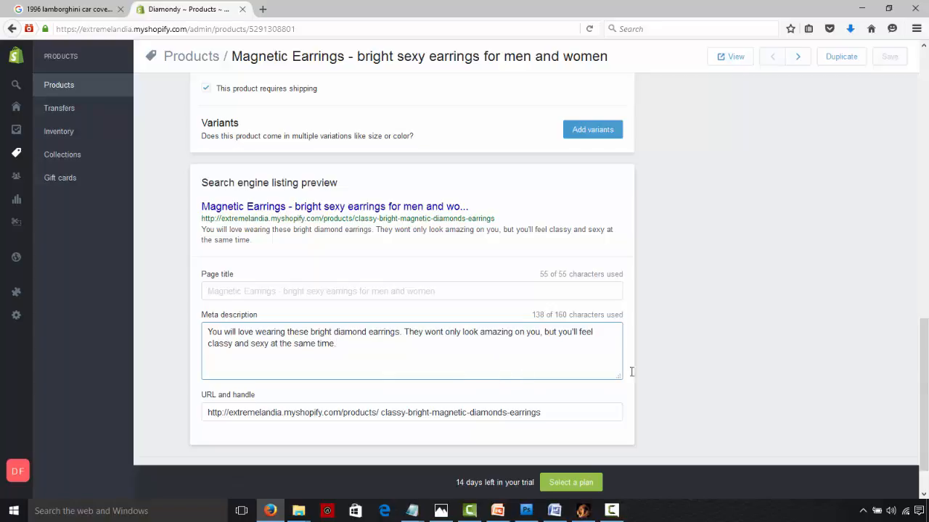
drag(919, 378, 924, 45)
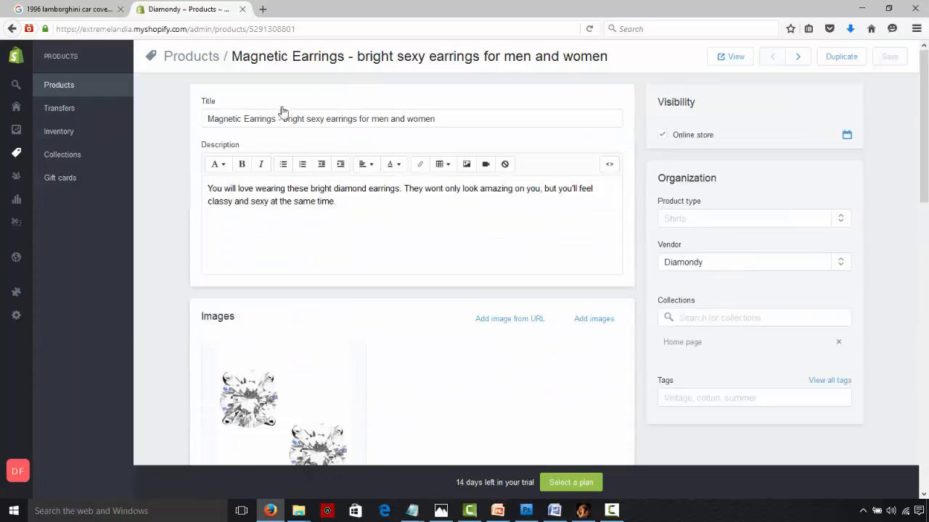
drag(924, 143, 911, 406)
click(232, 271)
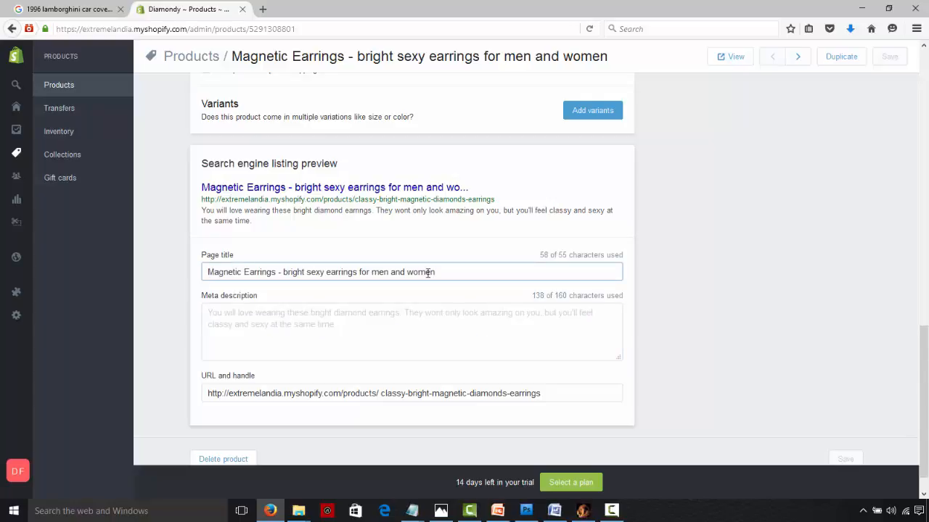
click(415, 329)
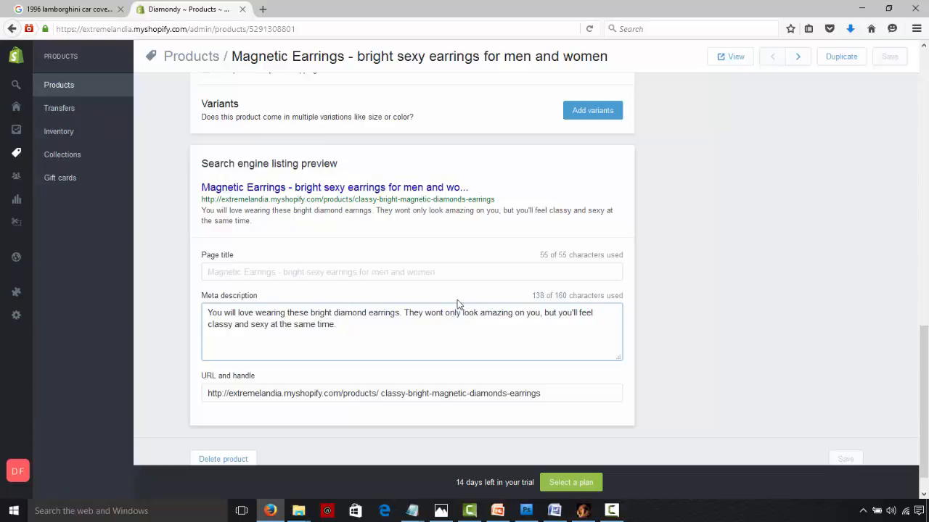
click(342, 392)
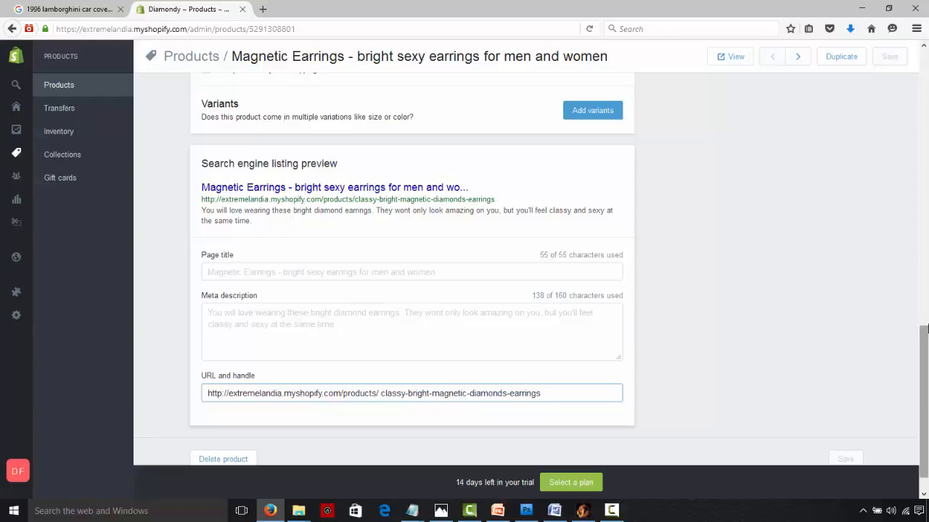
Compare the Google results for the car cover search with the product's search engine listing preview in Shopify
drag(923, 329, 925, 86)
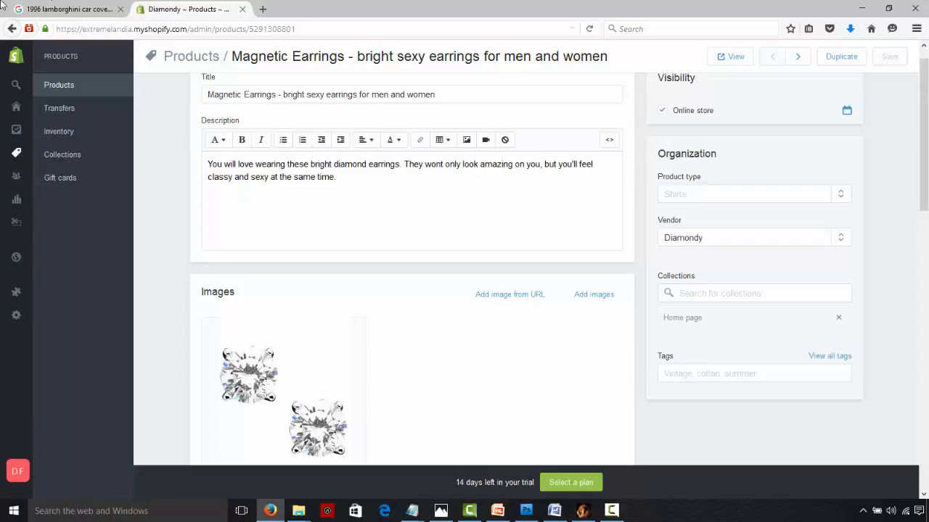
click(33, 9)
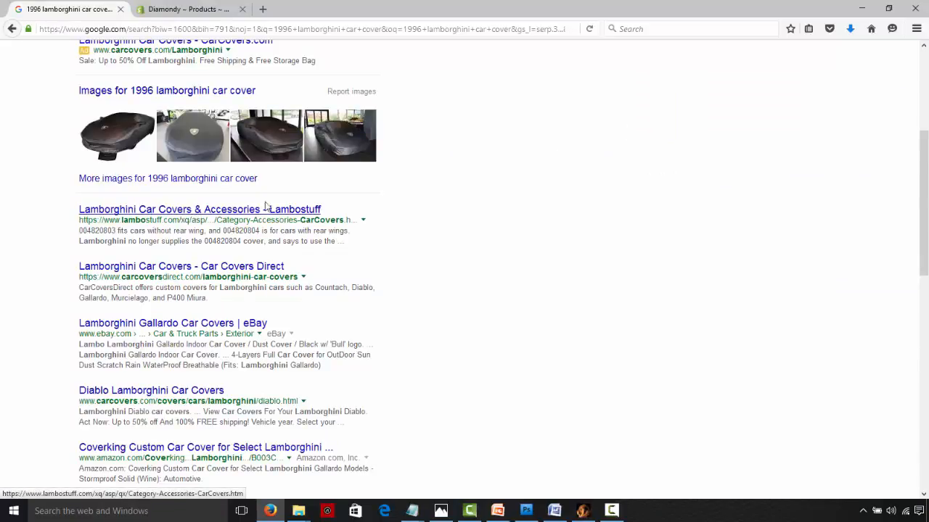
click(207, 8)
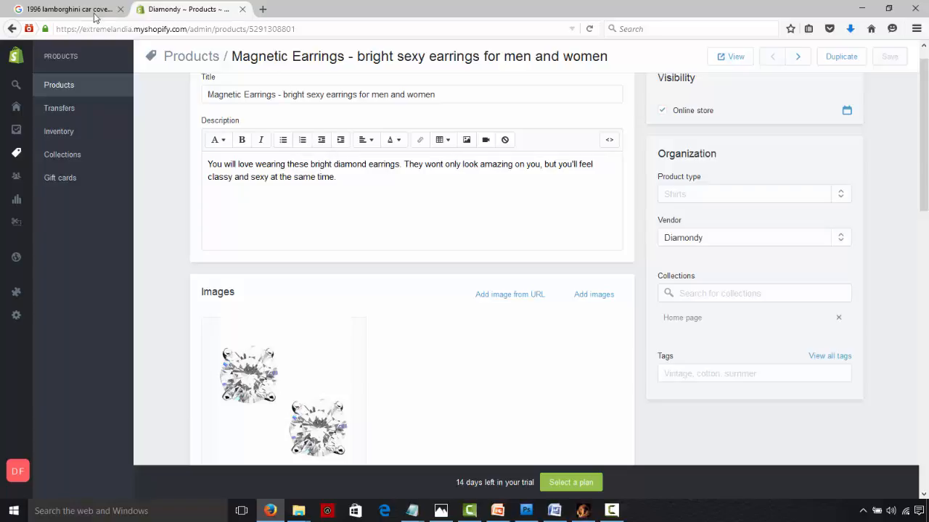
drag(924, 154, 927, 407)
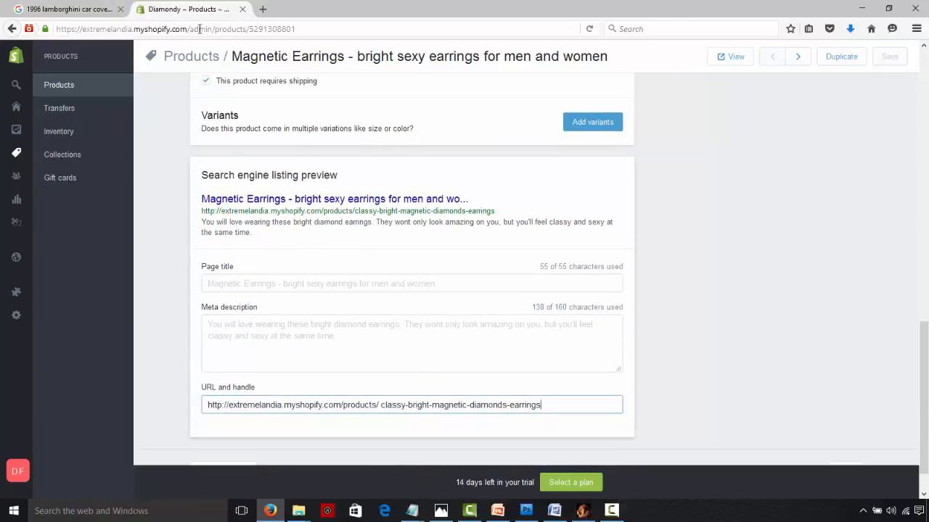
Remove the word "sexy" from the SEO page title so it reads "Magnetic Earrings - bright earrings for men and women"
click(456, 283)
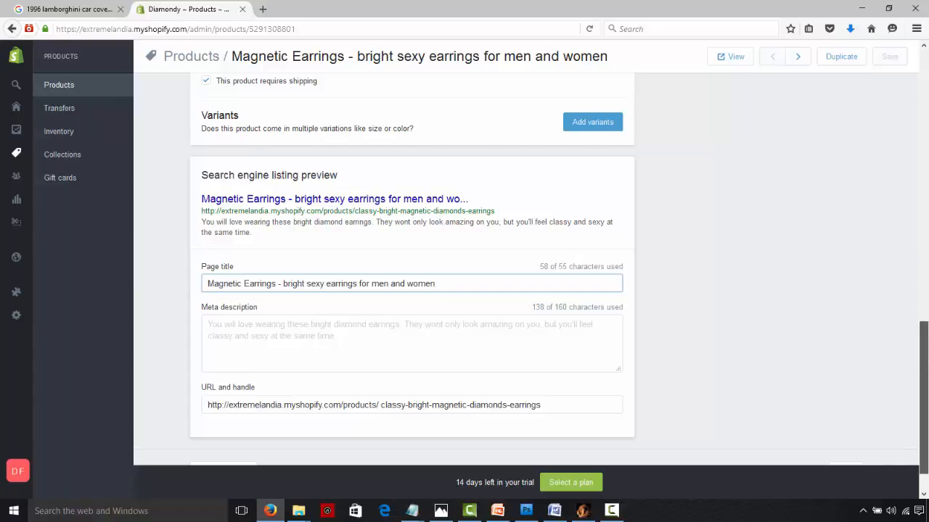
scroll(918, 319, up, 3)
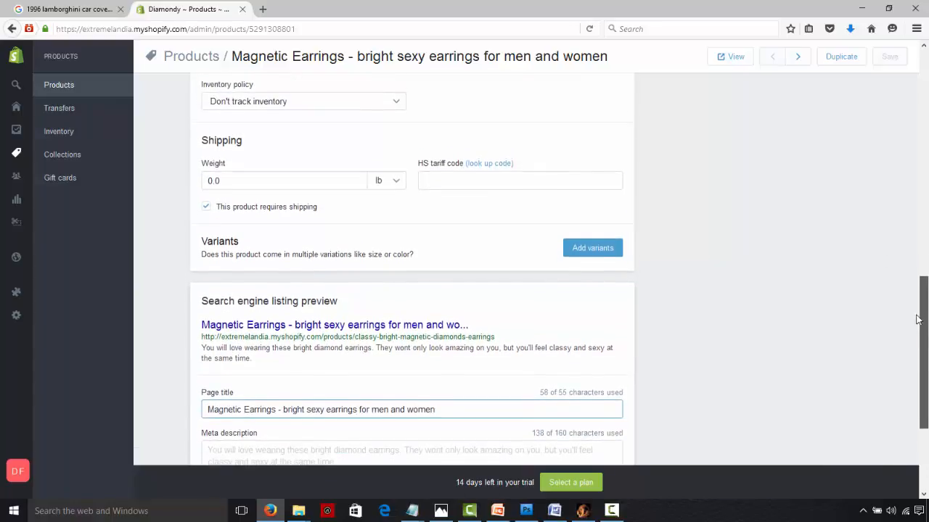
drag(918, 320, 926, 85)
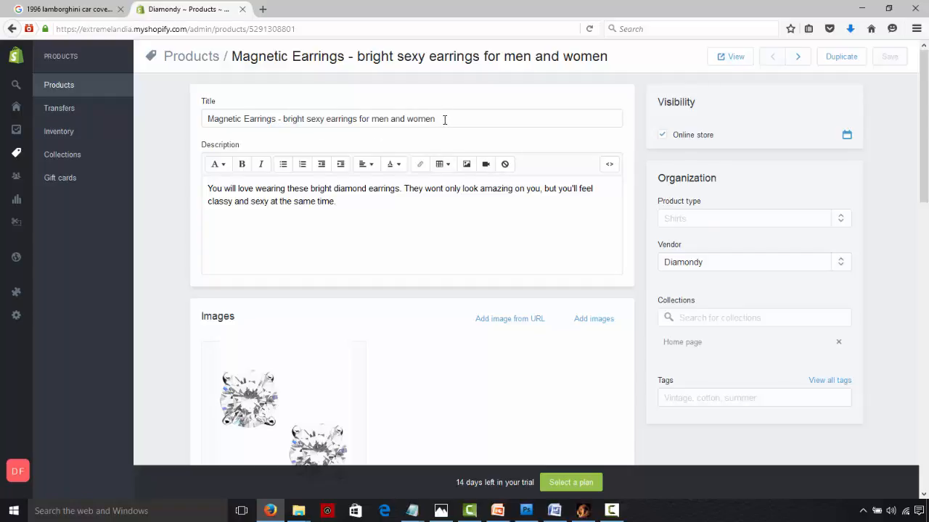
drag(923, 127, 926, 370)
scroll(491, 312, down, 2)
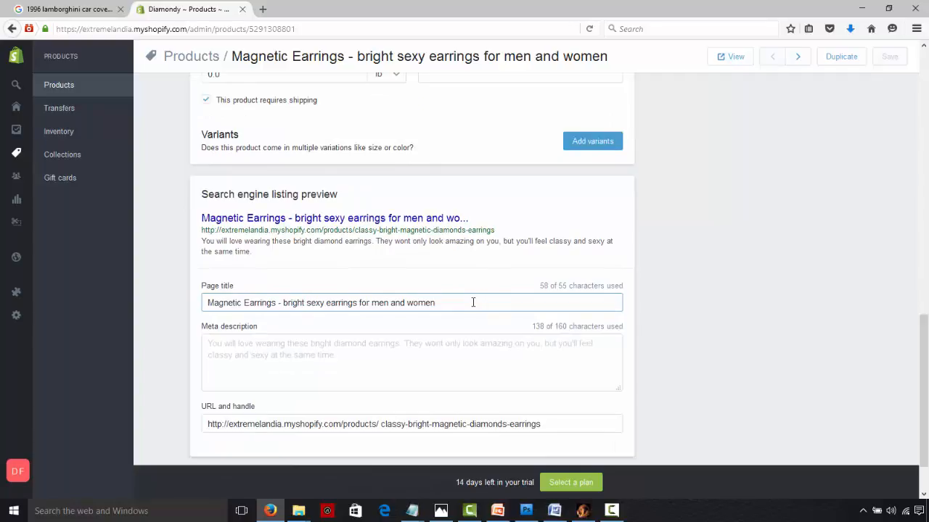
double_click(314, 302)
key(BackSpace)
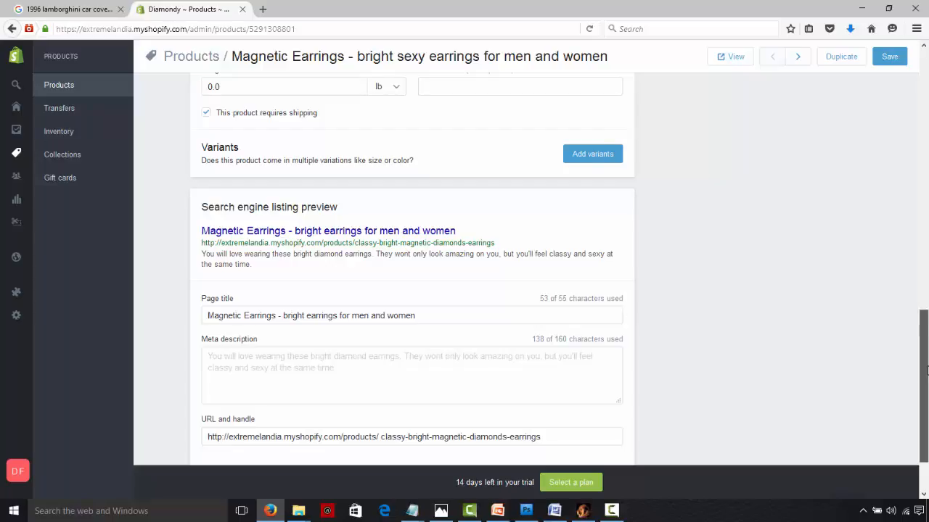
Replace the product's URL handle with "unisex-diamonds-earrings"
drag(923, 369, 924, 364)
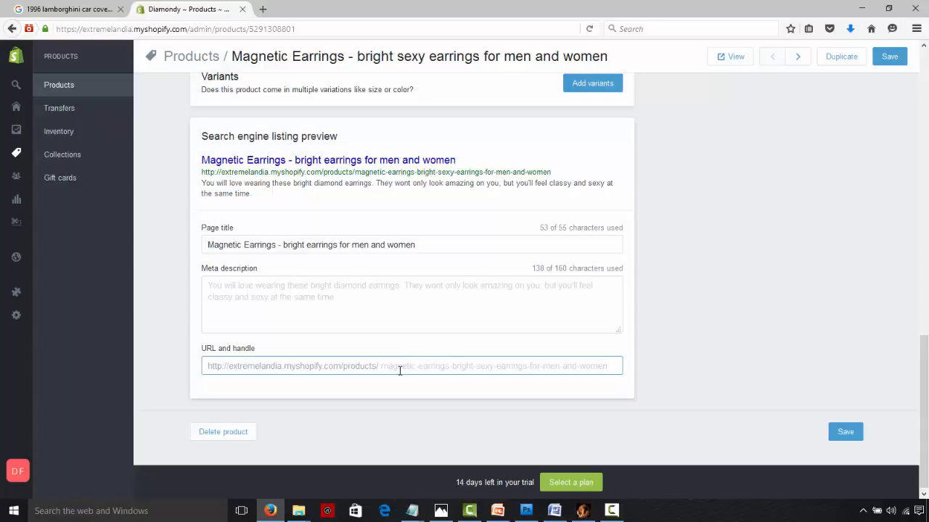
text(unisex-)
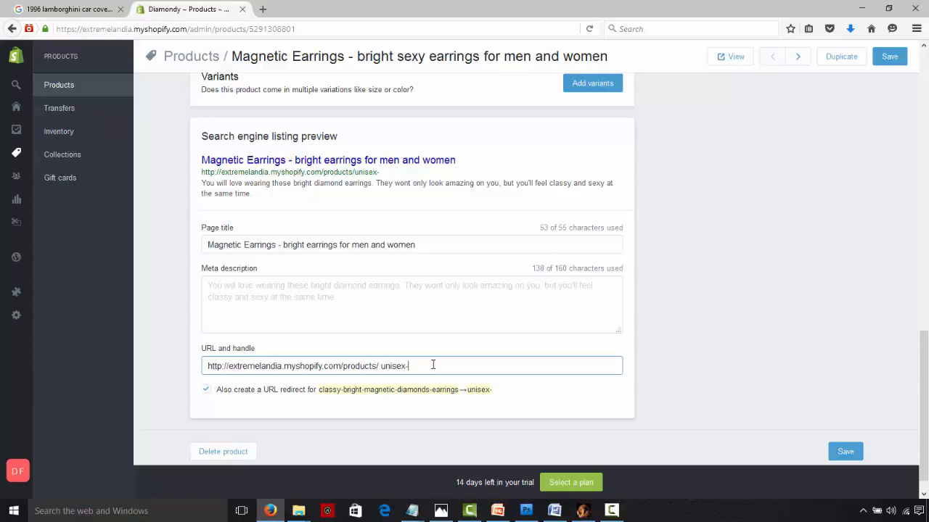
text(diamonds-earrings)
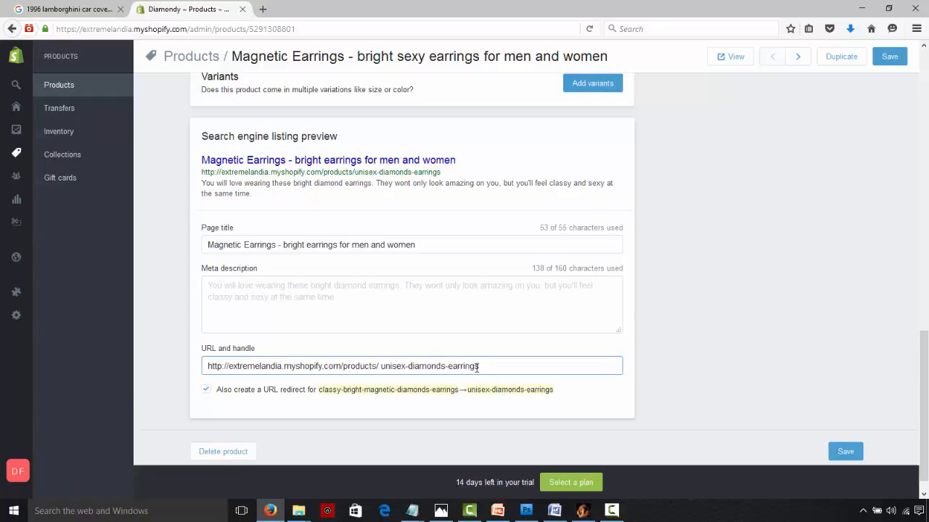
Extend the SEO meta description with "plus you" so it ends with "classy and sexy at the same time plus you"
scroll(924, 356, up, 1)
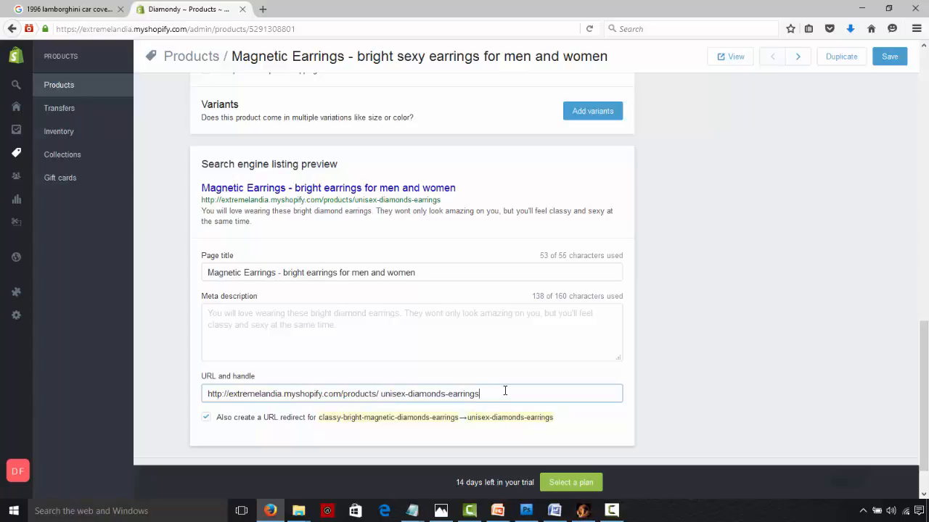
scroll(489, 341, down, 1)
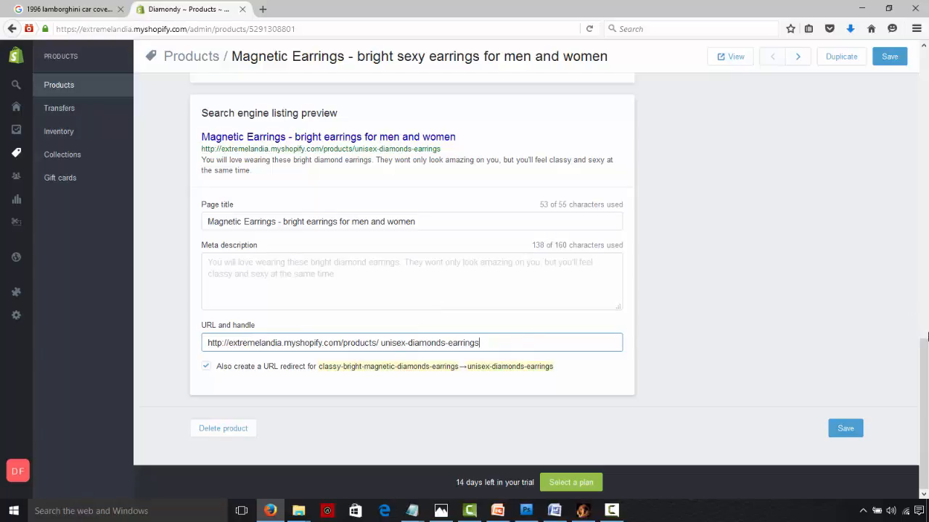
scroll(479, 338, up, 1)
click(359, 332)
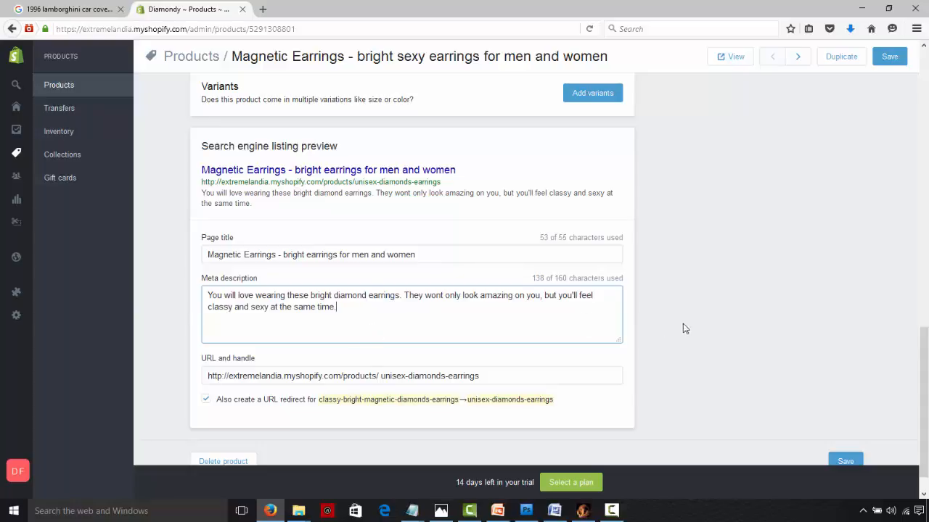
scroll(926, 368, up, 2)
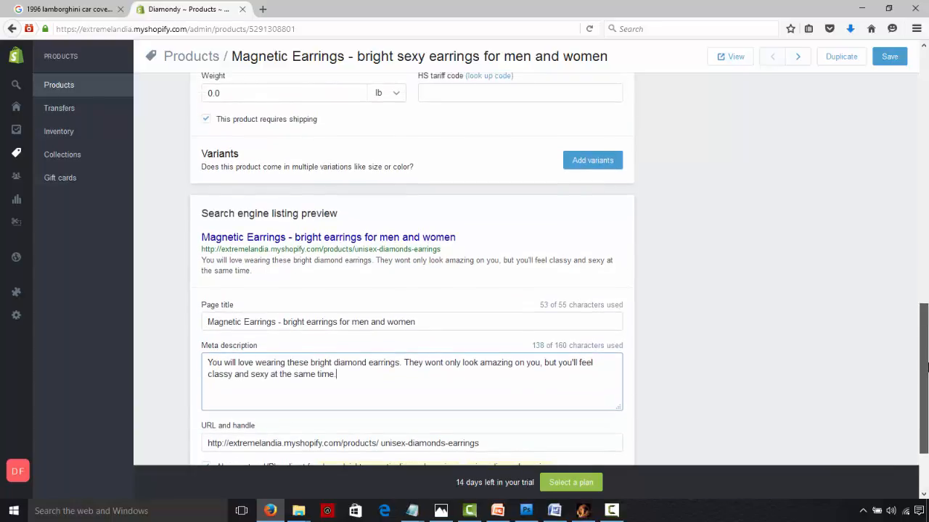
drag(927, 368, 927, 367)
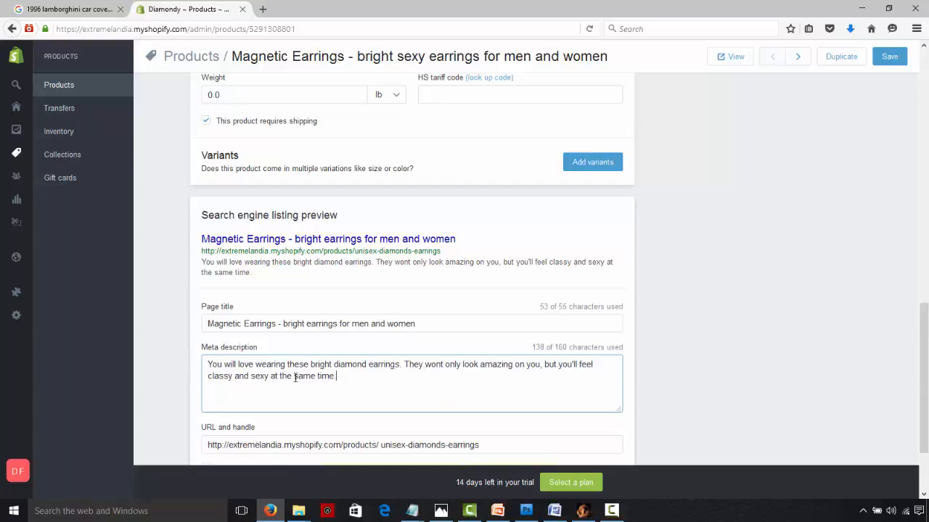
text(plus you)
scroll(467, 279, down, 2)
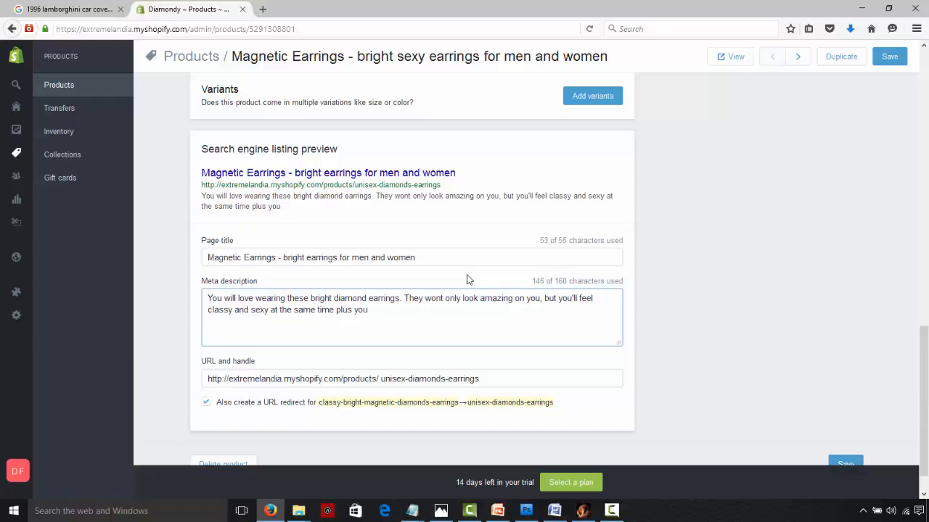
click(383, 310)
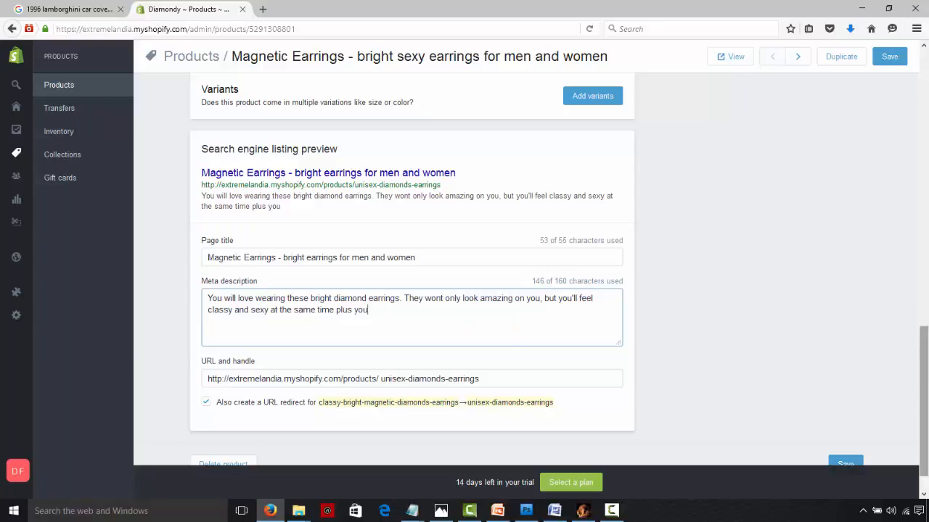
Review the product's title, description, image, collections and tags alongside its search engine listing fields
scroll(925, 394, down, 1)
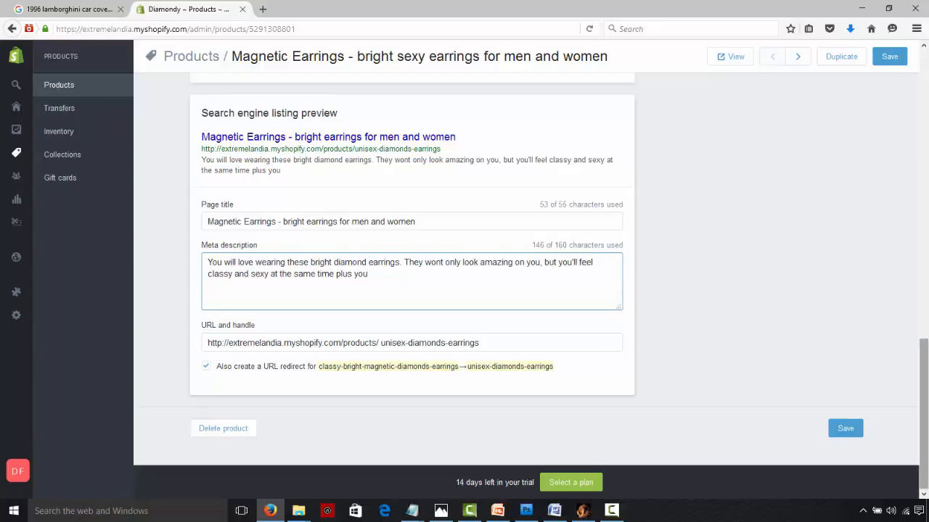
drag(925, 348, 926, 130)
scroll(926, 129, up, 3)
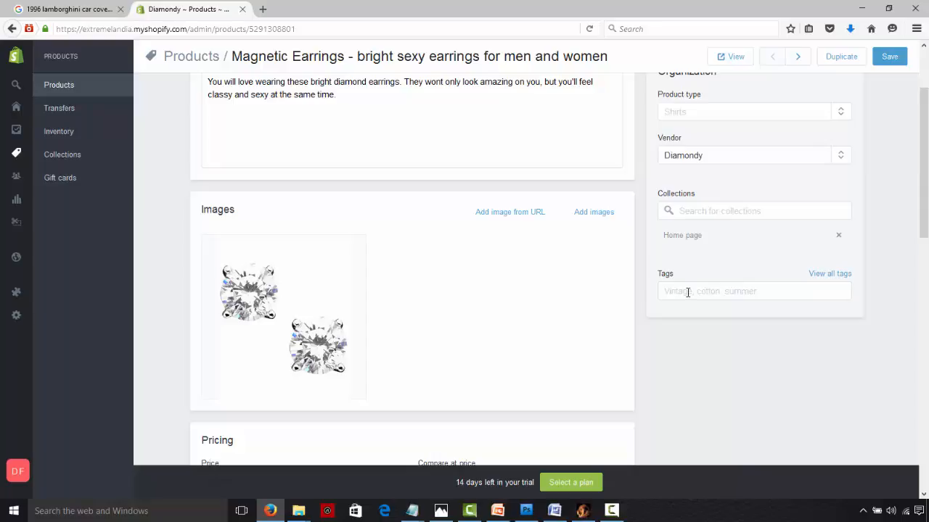
drag(926, 224, 927, 479)
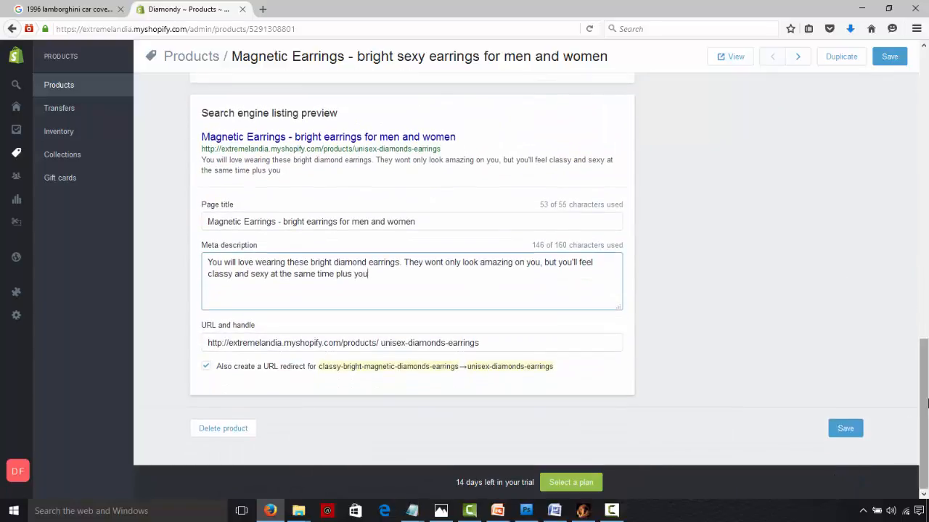
mouse_move(925, 423)
mouse_down()
mouse_move(925, 375)
mouse_move(925, 413)
mouse_up()
drag(925, 392, 926, 160)
mouse_move(262, 203)
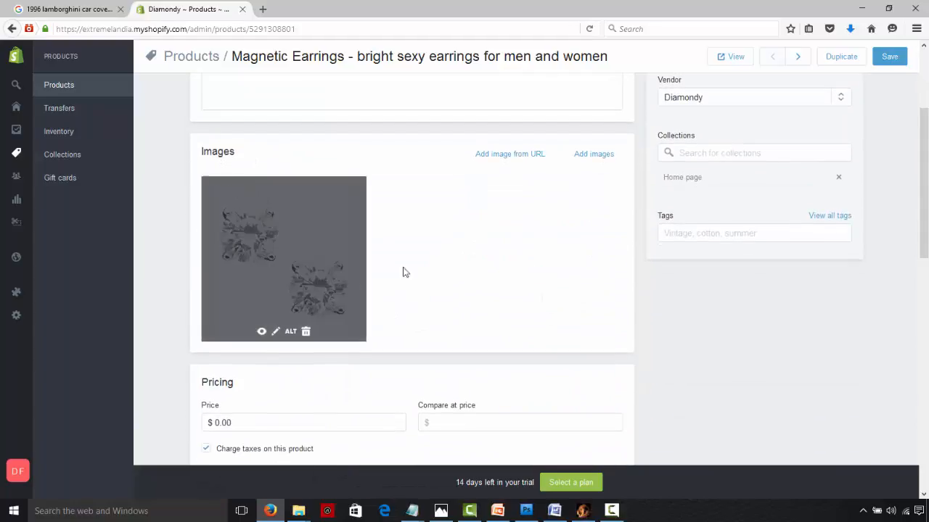
drag(926, 207, 926, 153)
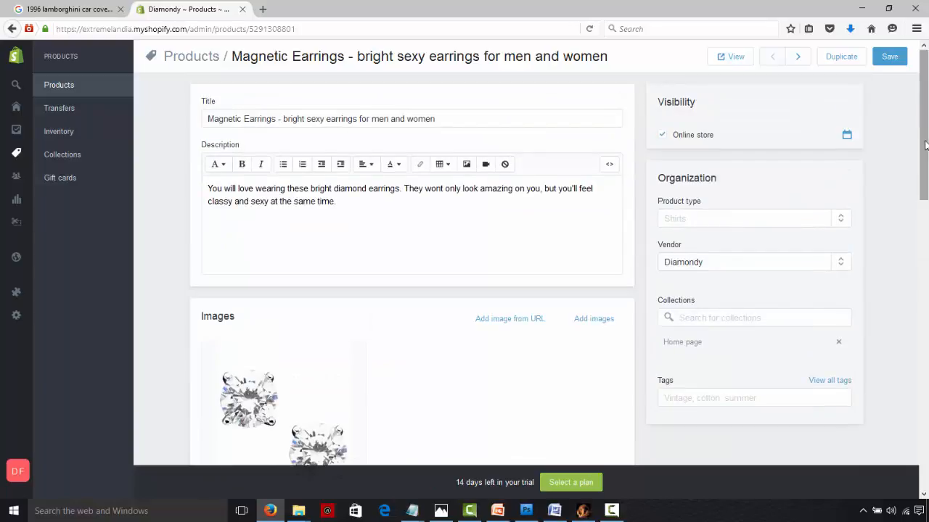